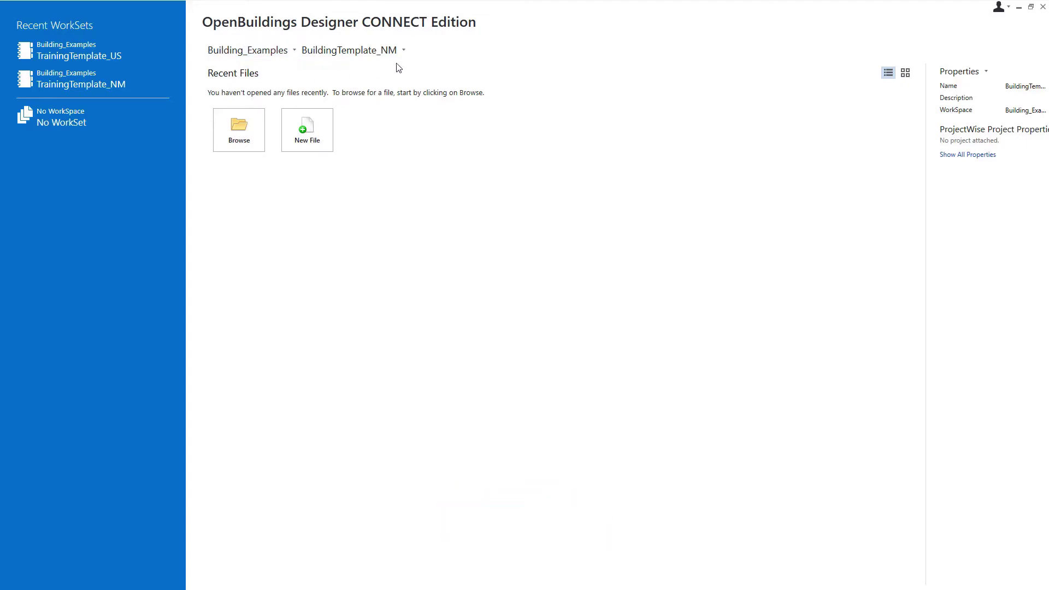
- Define a new WorkSet named ES-QuickStart, described as 'Energy Simulator QuickStart', based on TrainingTemplate
left_click(404, 51)
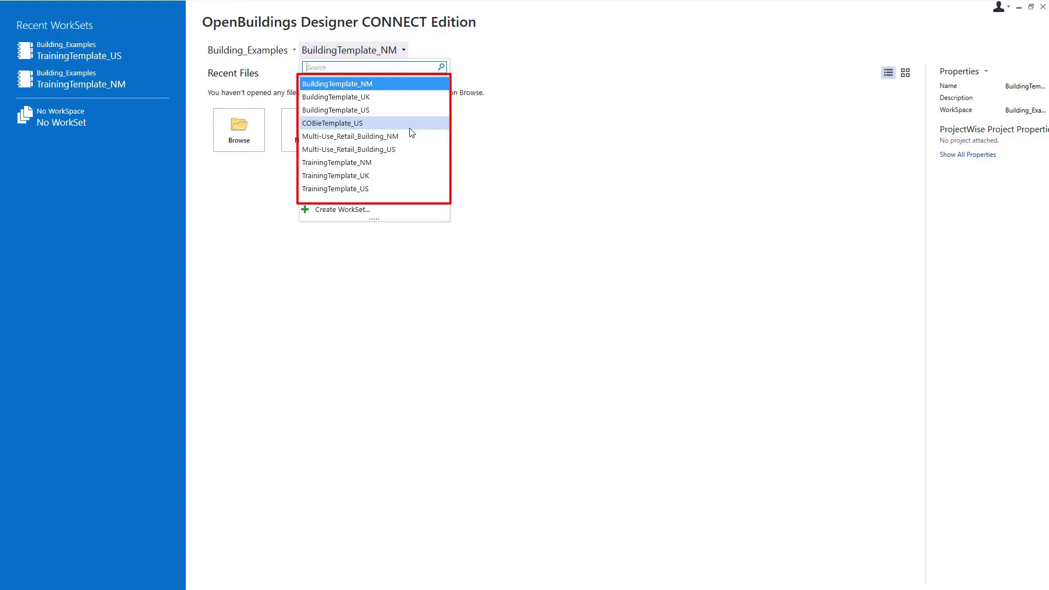
left_click(386, 211)
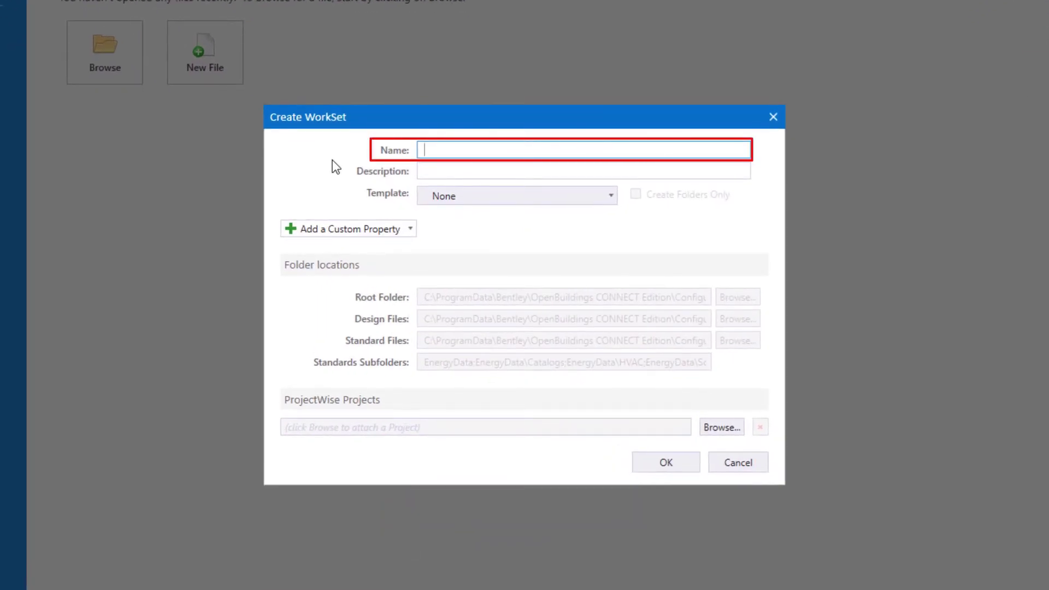
type("ES")
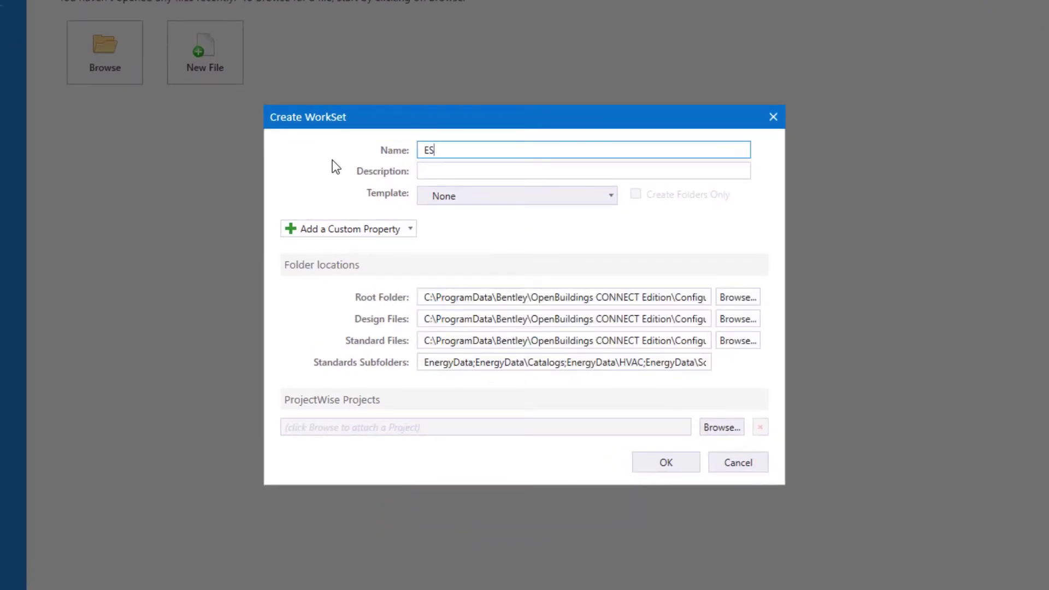
type("-QuickStart")
left_click(465, 174)
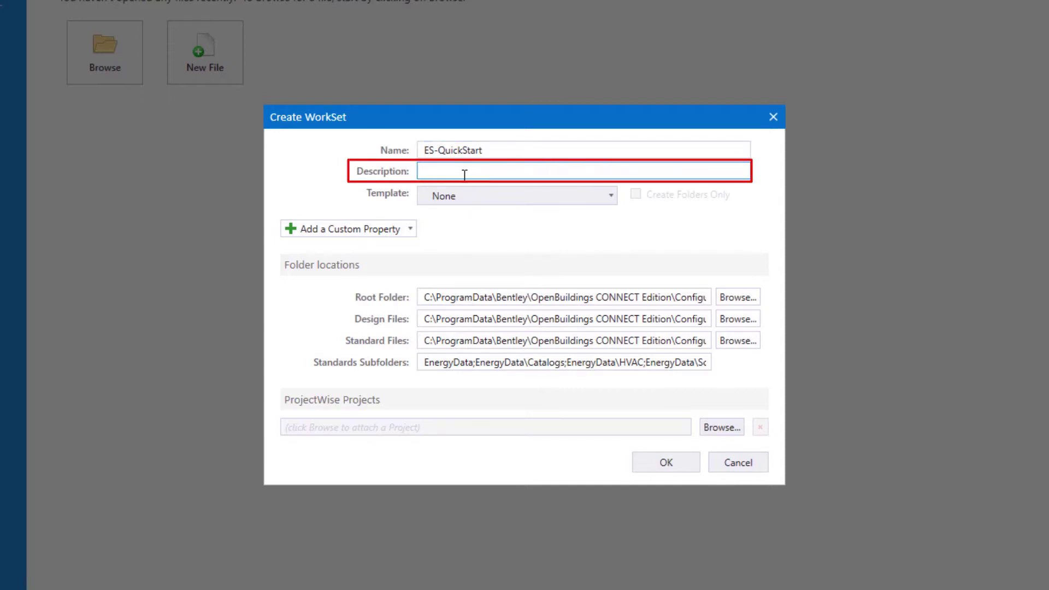
type("Ene")
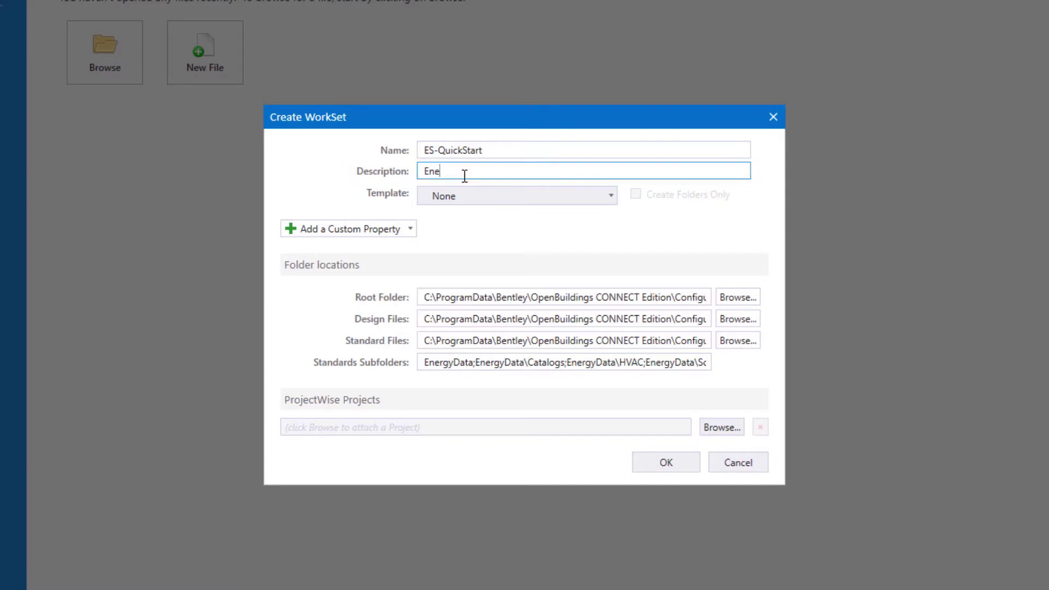
type("rgy Simulator QuickStart")
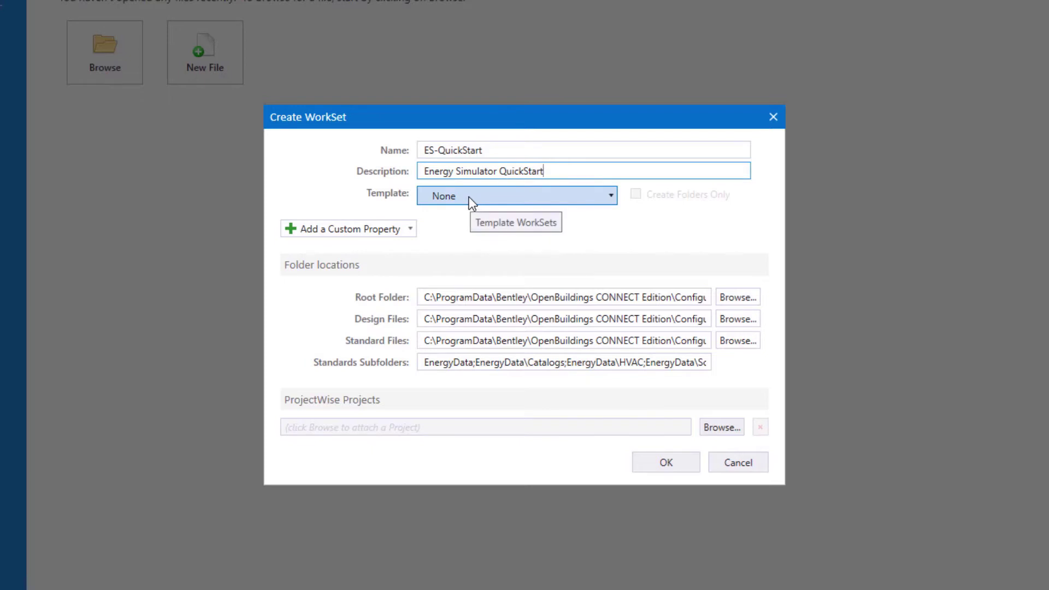
left_click(468, 196)
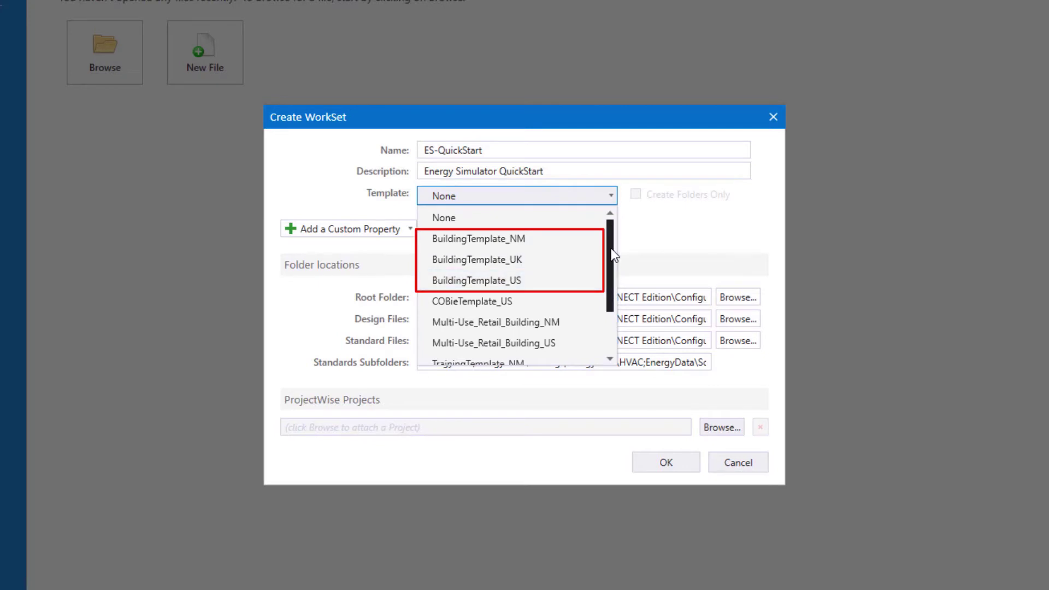
left_click_drag(608, 254, 602, 312)
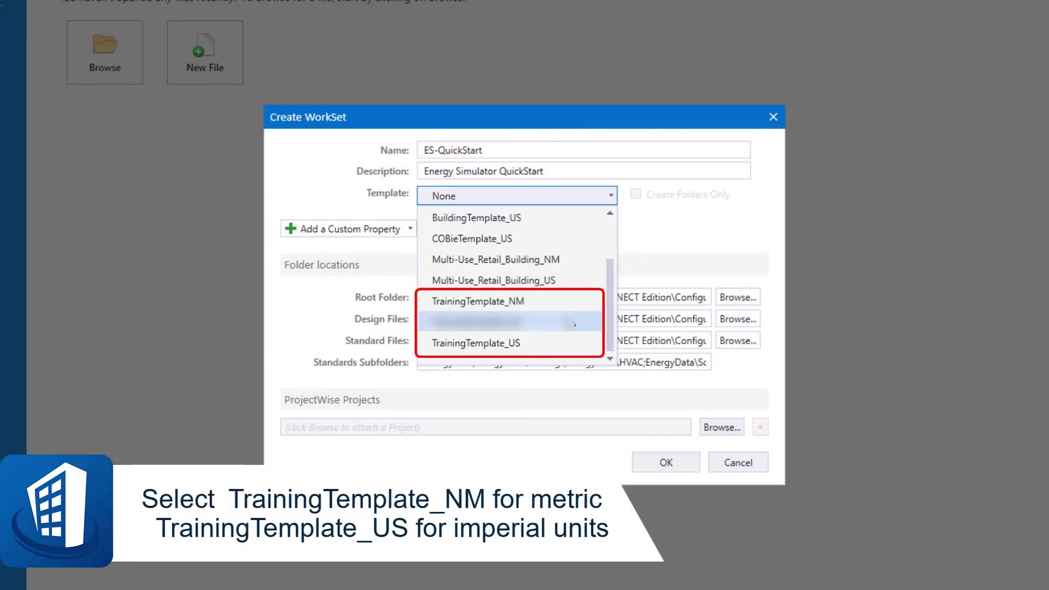
left_click(541, 331)
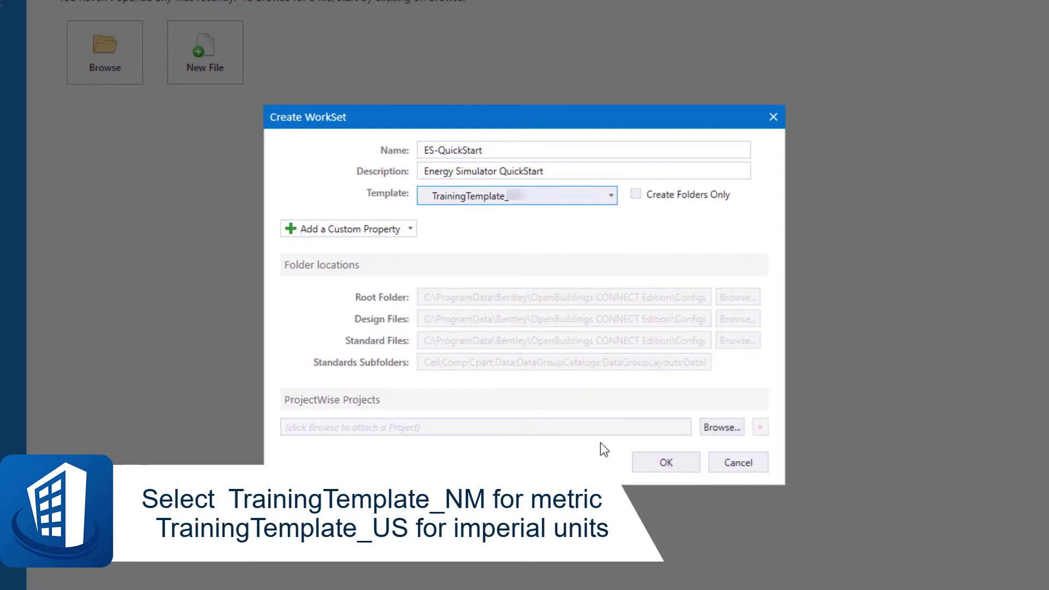
- Create the ES-QuickStart WorkSet and browse into its EnergySim folder of lobby, office and roof plans
left_click(648, 461)
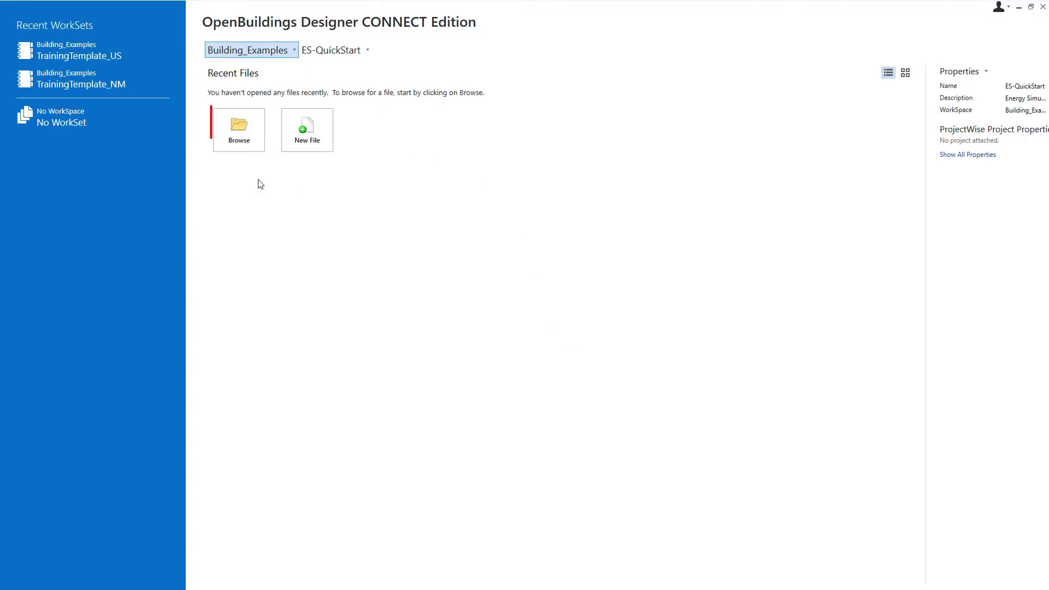
left_click(243, 146)
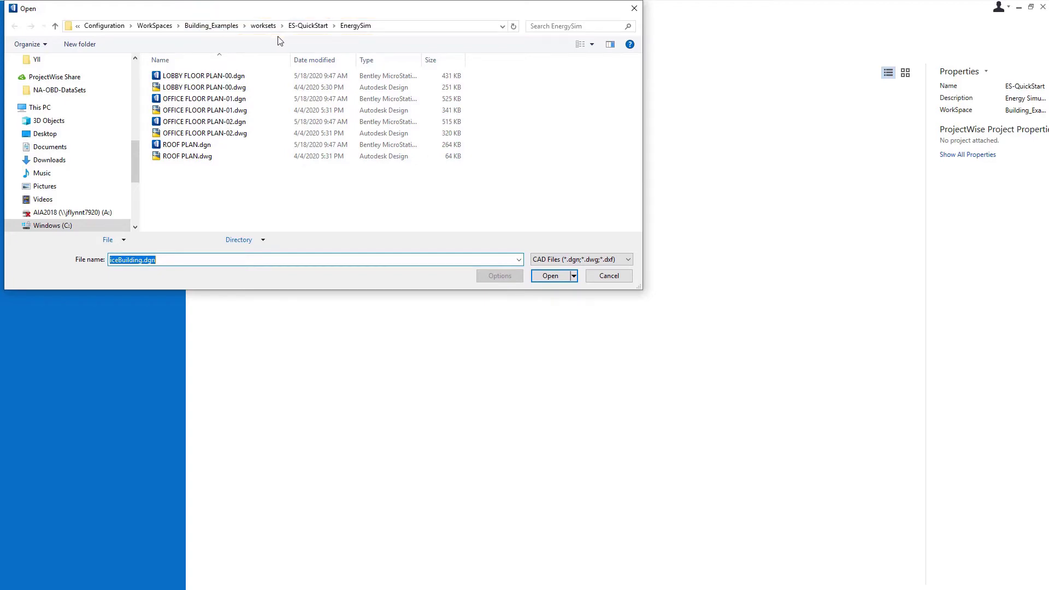
left_click(307, 26)
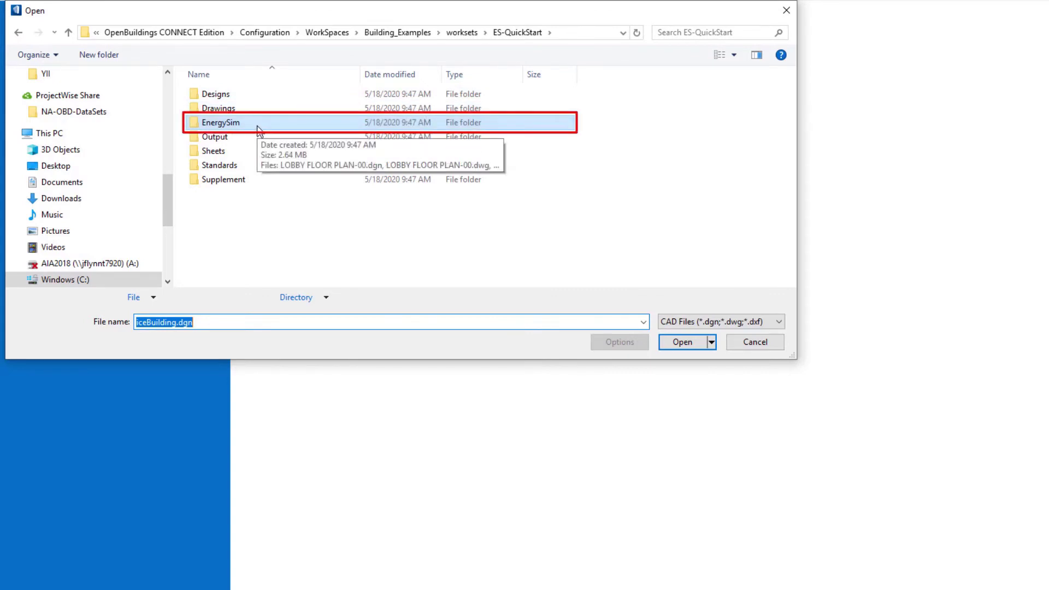
double_click(258, 127)
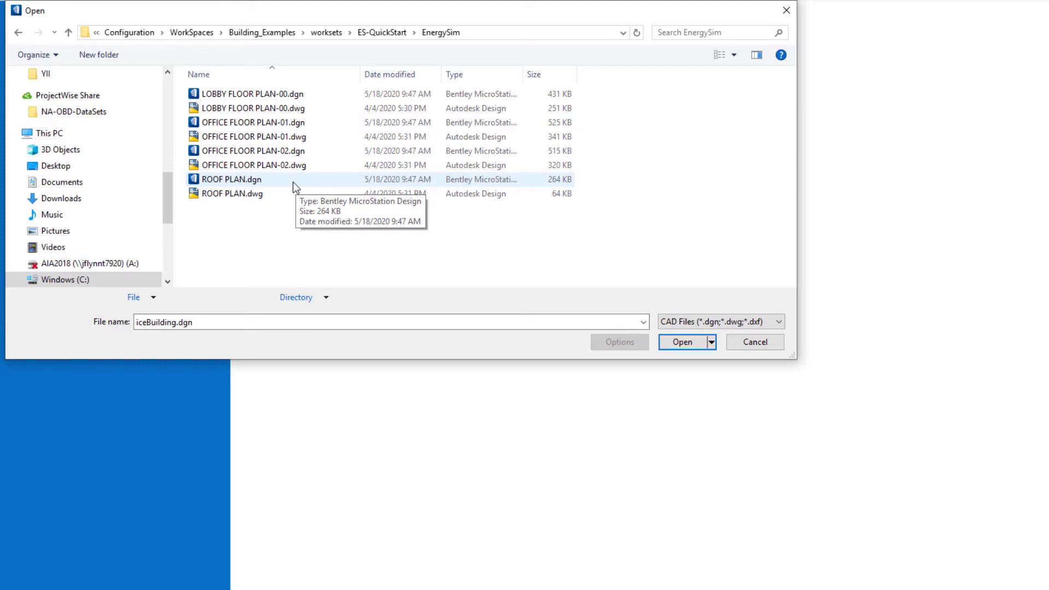
- Look inside the ES-QuickStart workset's Output > Results folder
left_click(389, 35)
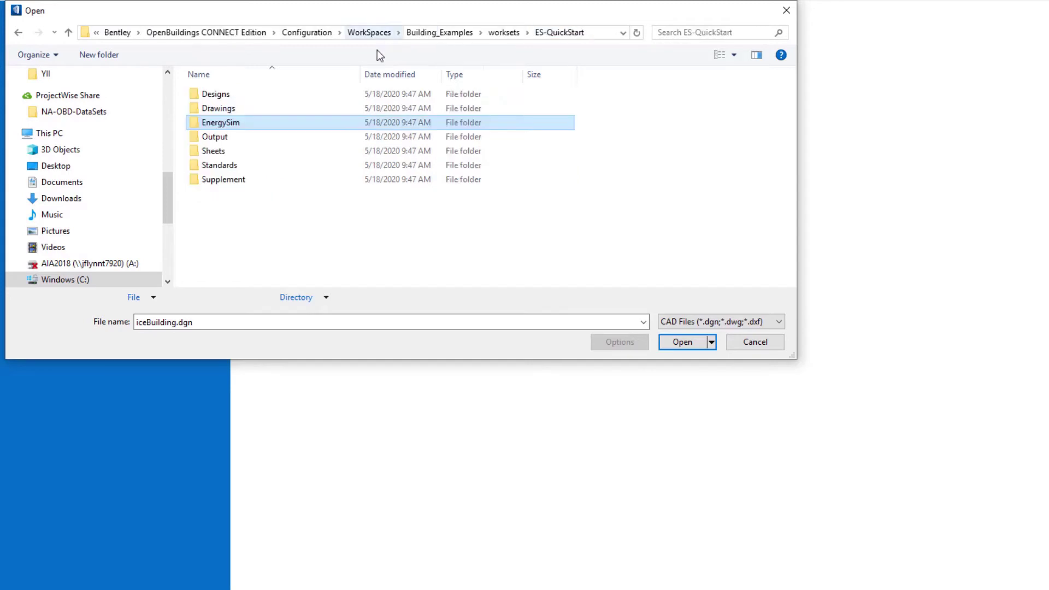
double_click(228, 140)
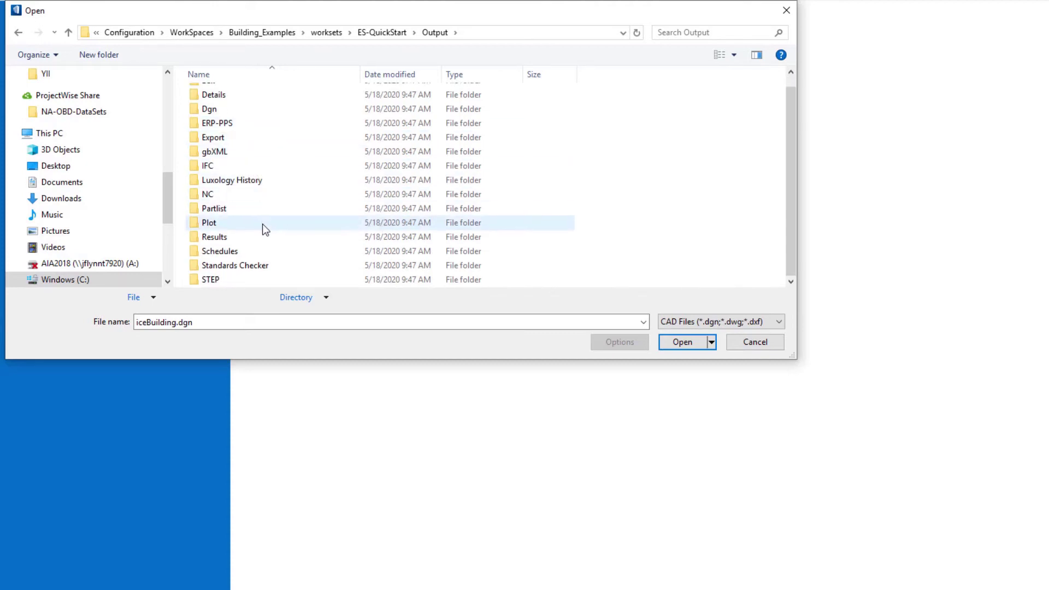
left_click(261, 241)
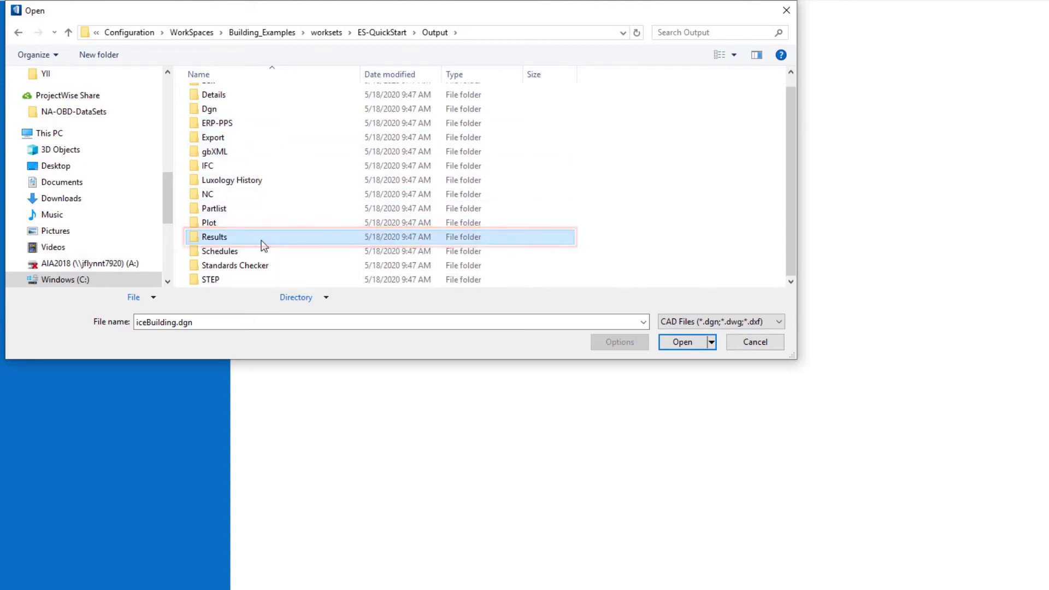
double_click(260, 240)
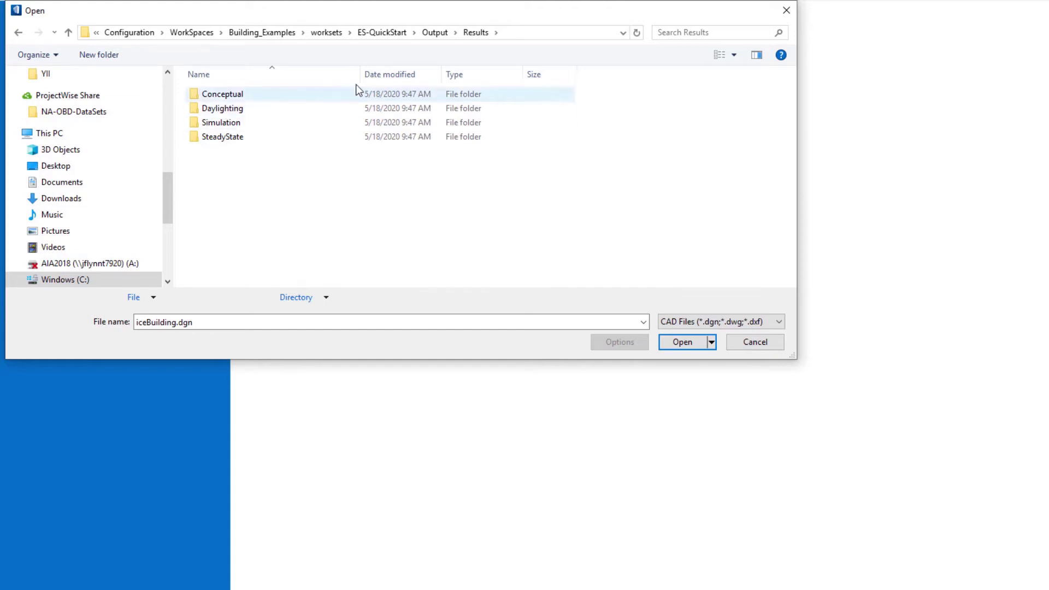
- Browse into Standards > EnergyData to view its Catalogs, HVAC, Schedules and Weather Data subfolders
left_click(379, 32)
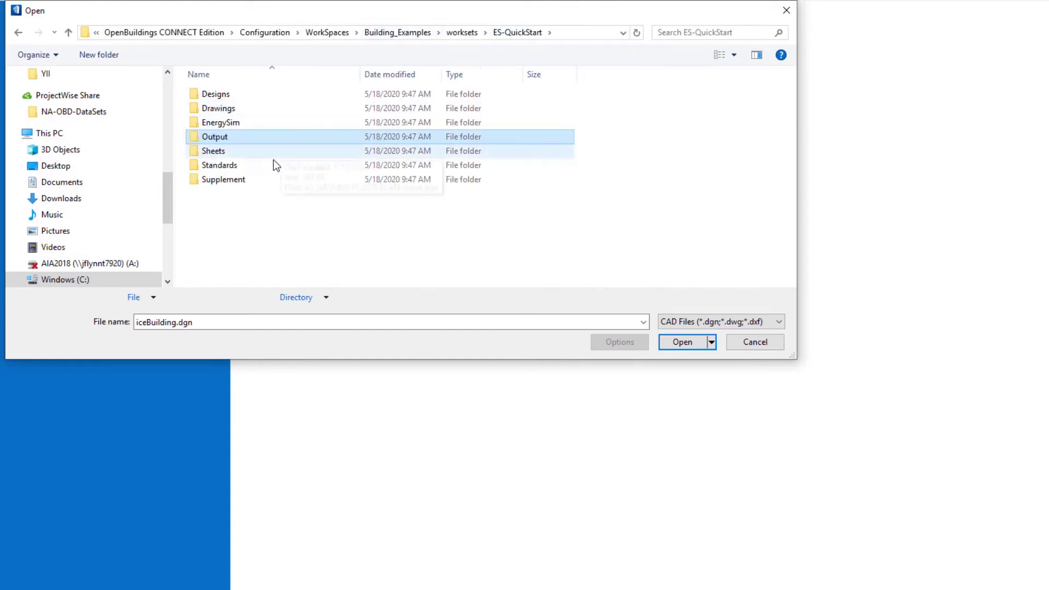
left_click(269, 167)
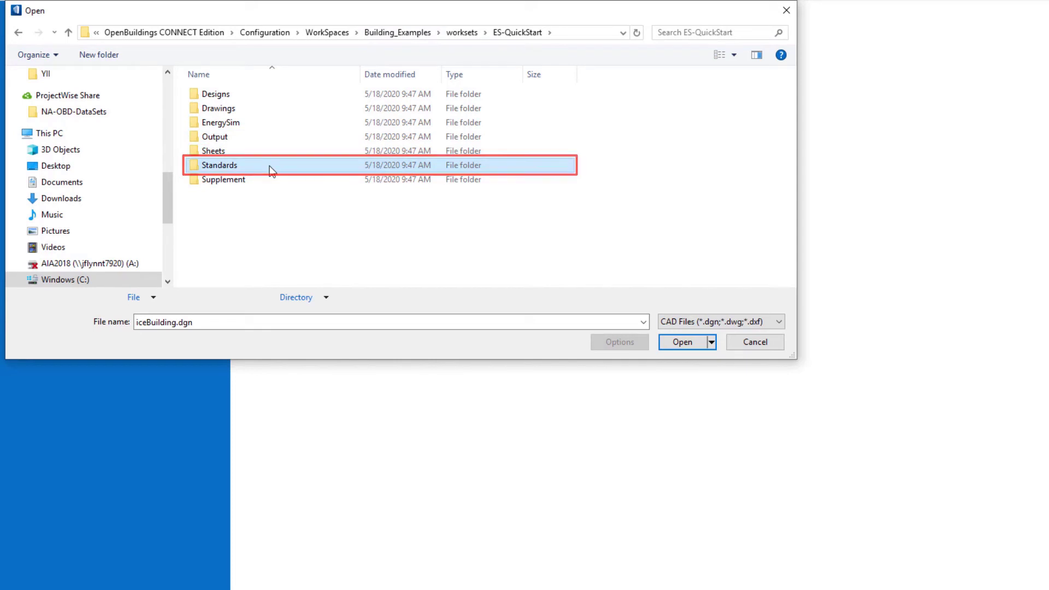
double_click(271, 167)
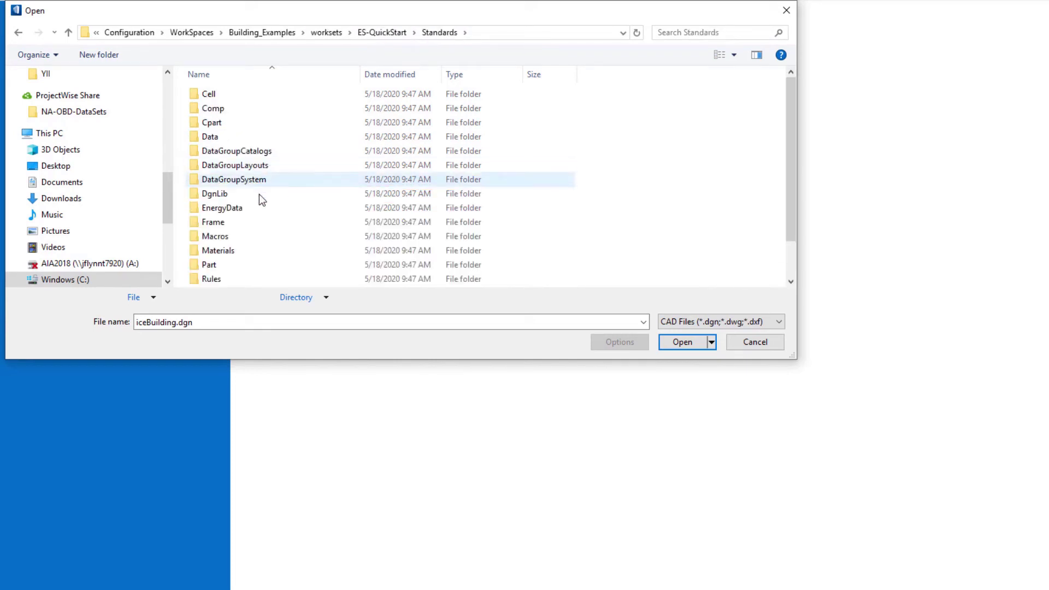
left_click(257, 211)
double_click(258, 212)
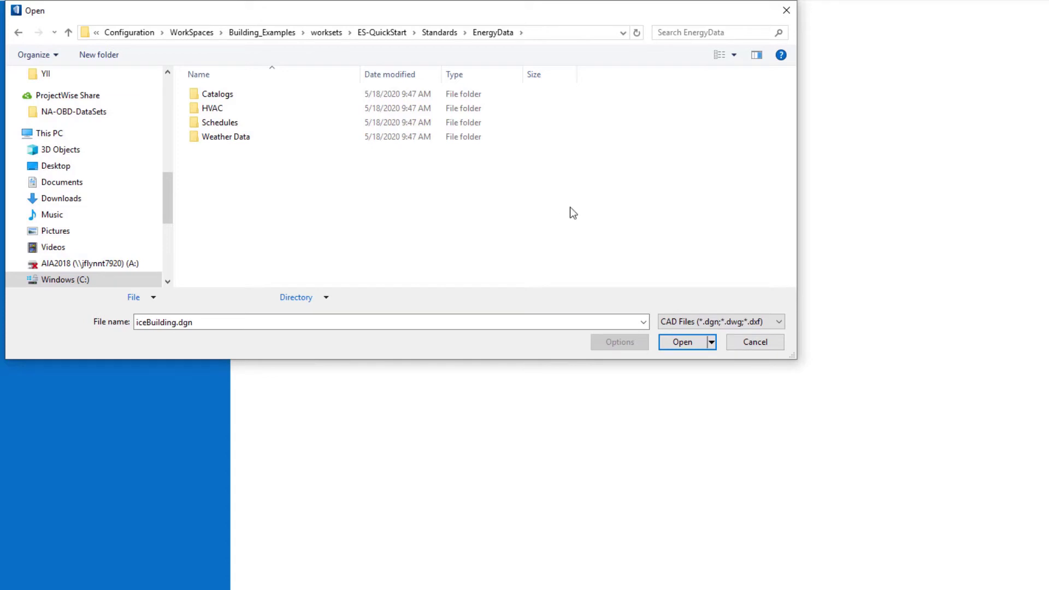
- Create and open a new design file named ES_OfficeBuilding.dgn in the EnergySim folder
left_click(761, 344)
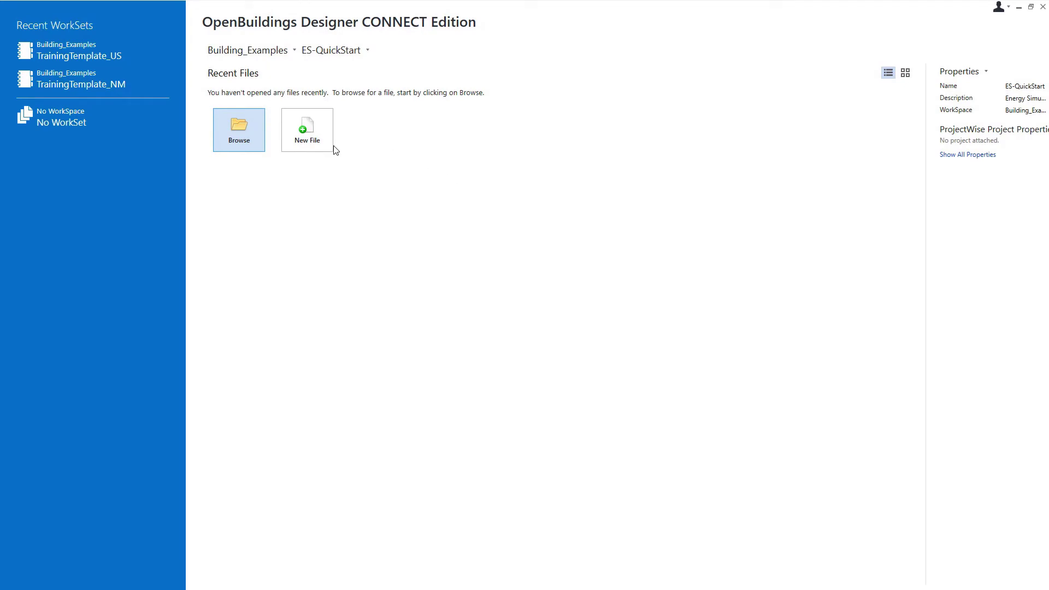
left_click(306, 133)
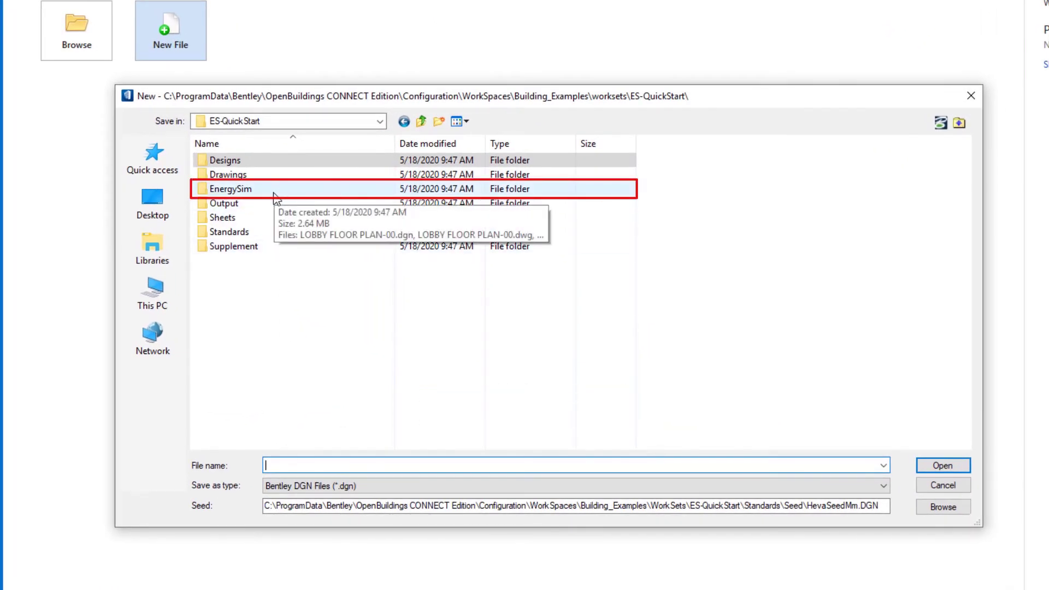
left_click(273, 194)
double_click(274, 194)
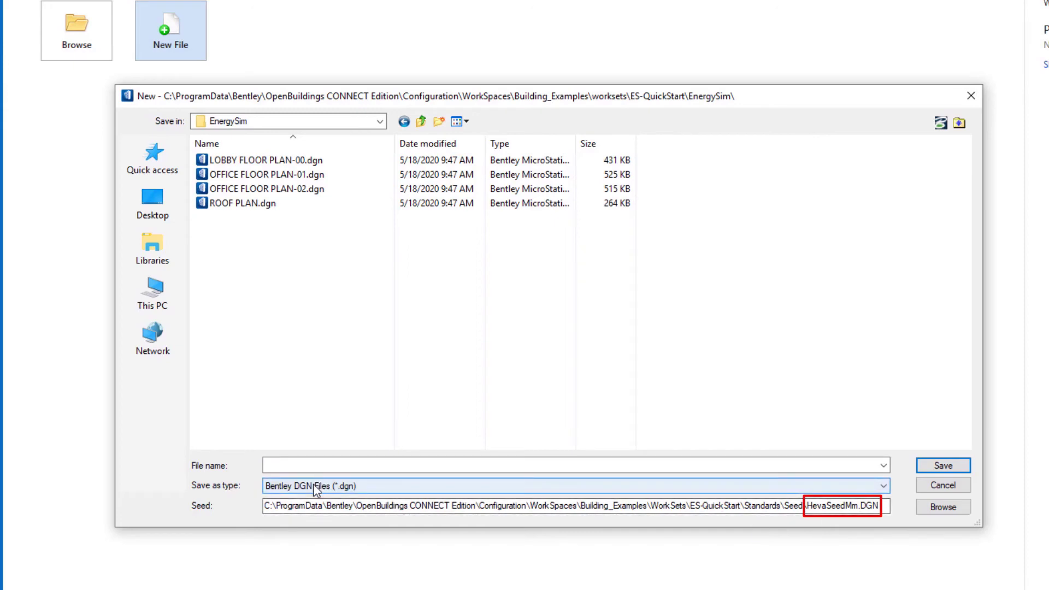
left_click(275, 464)
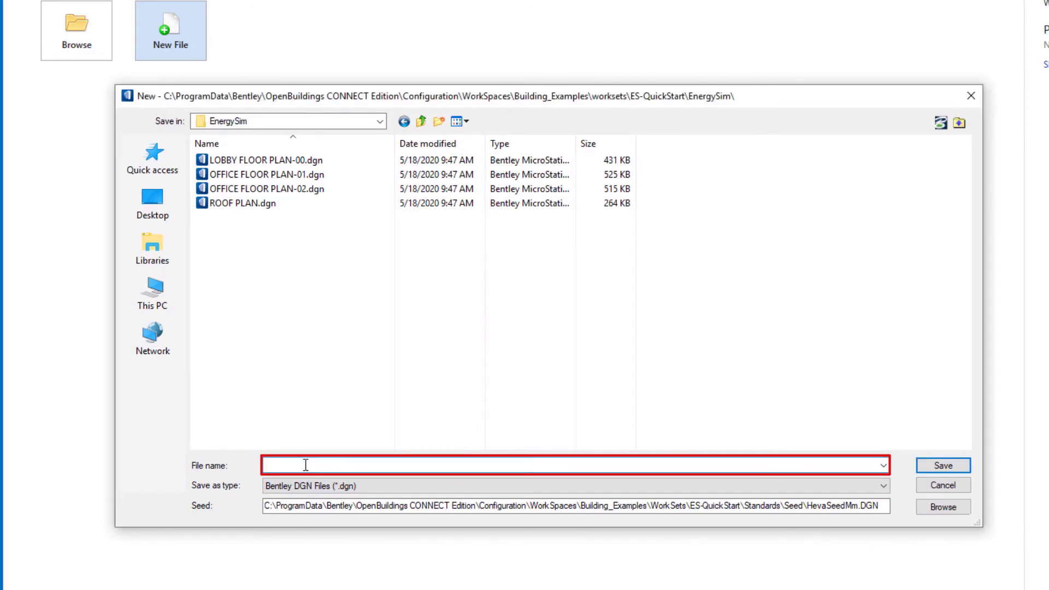
type("ES_")
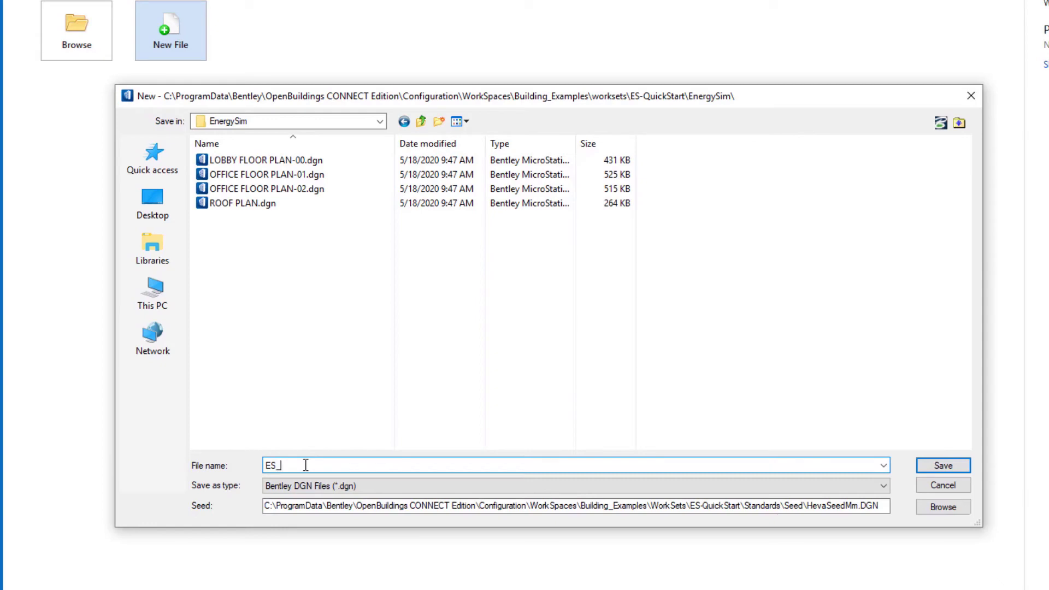
type("OfficeBuilding")
left_click(938, 466)
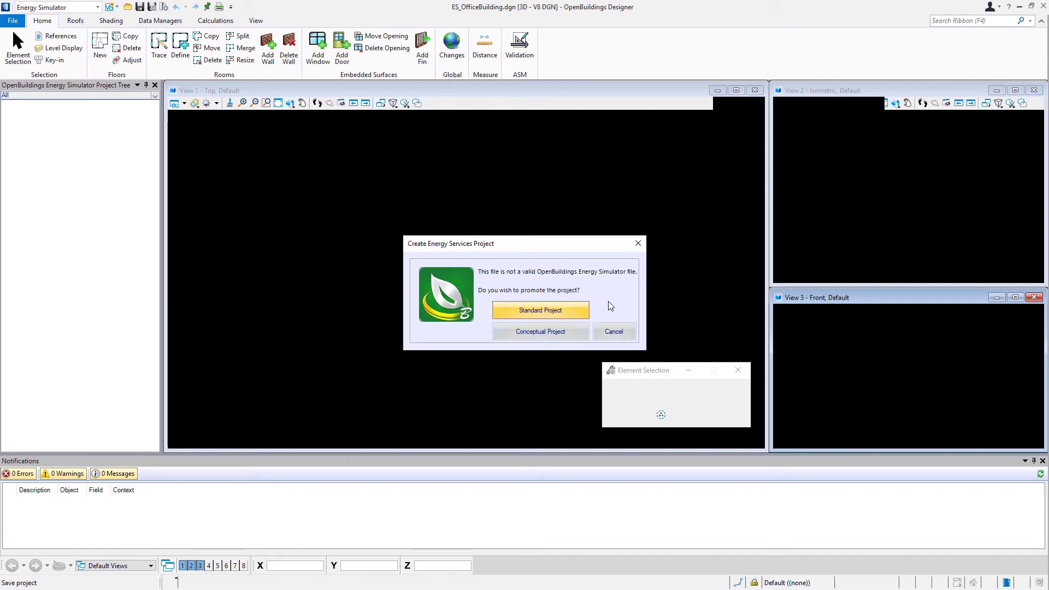
- Choose Standard Project to make ES_OfficeBuilding an Energy Simulator project
left_click(551, 312)
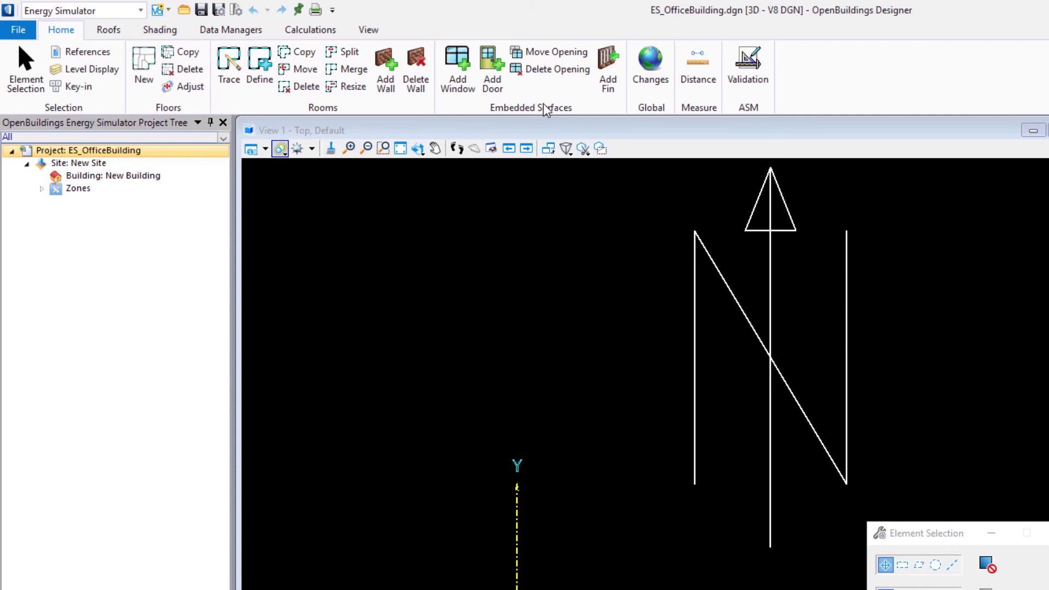
- Check the Roofs tools, return to Home, and expand Zones to show the All Rooms zone
left_click(117, 33)
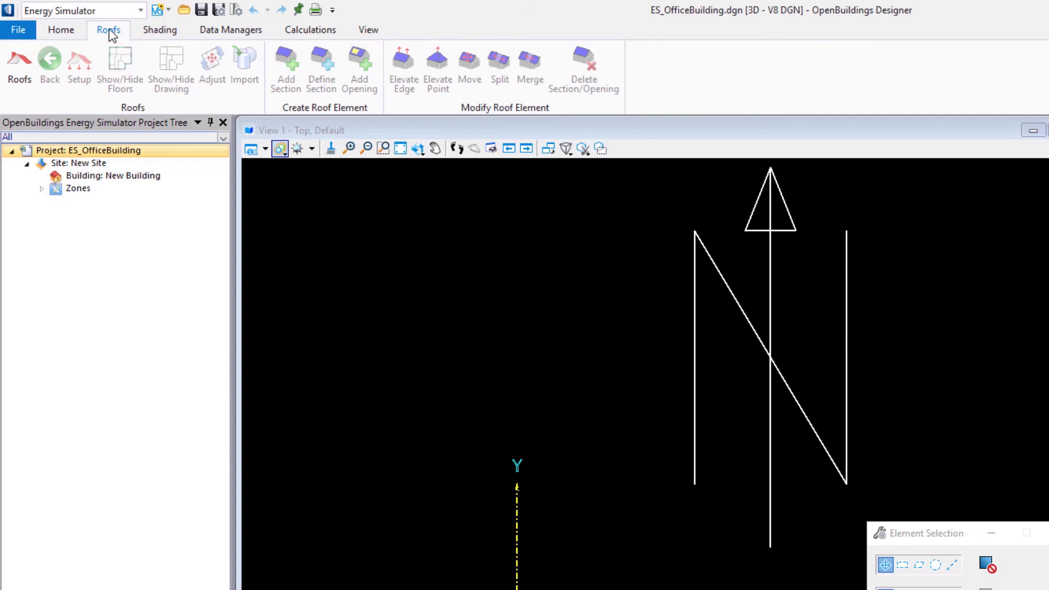
left_click(60, 30)
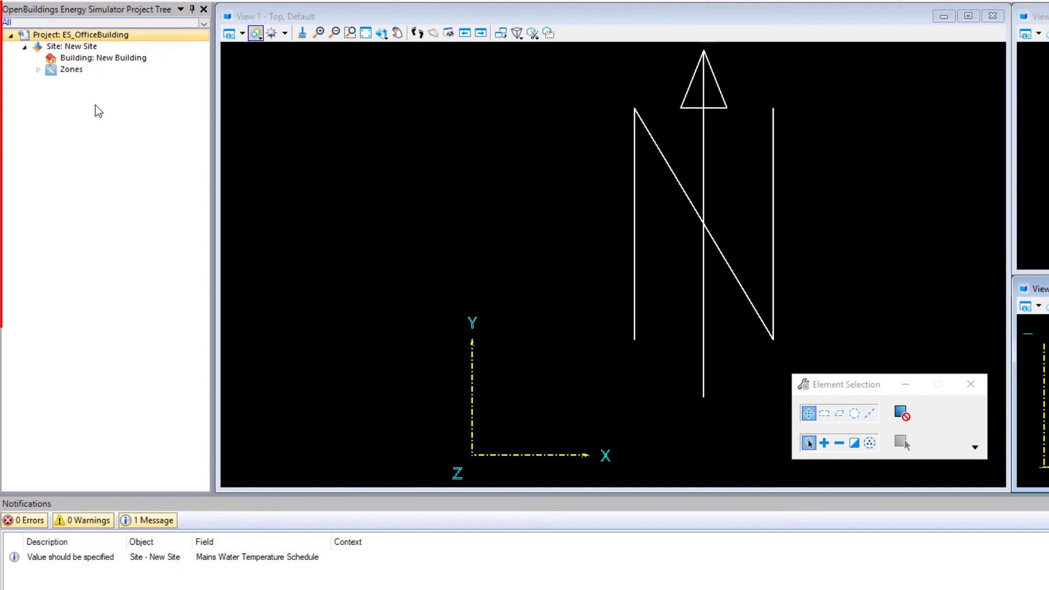
left_click(37, 73)
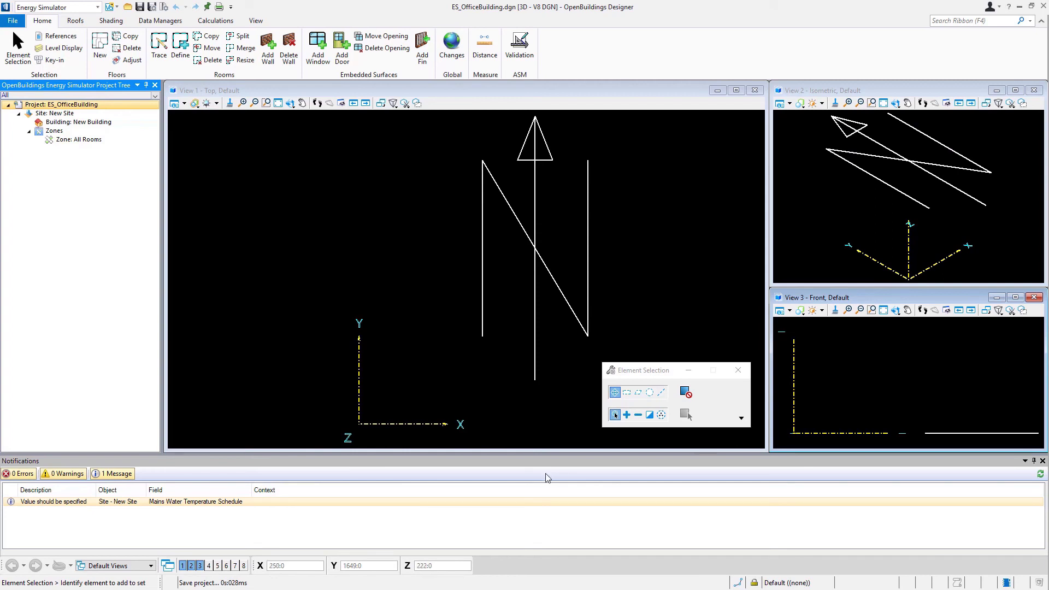
left_click(243, 525)
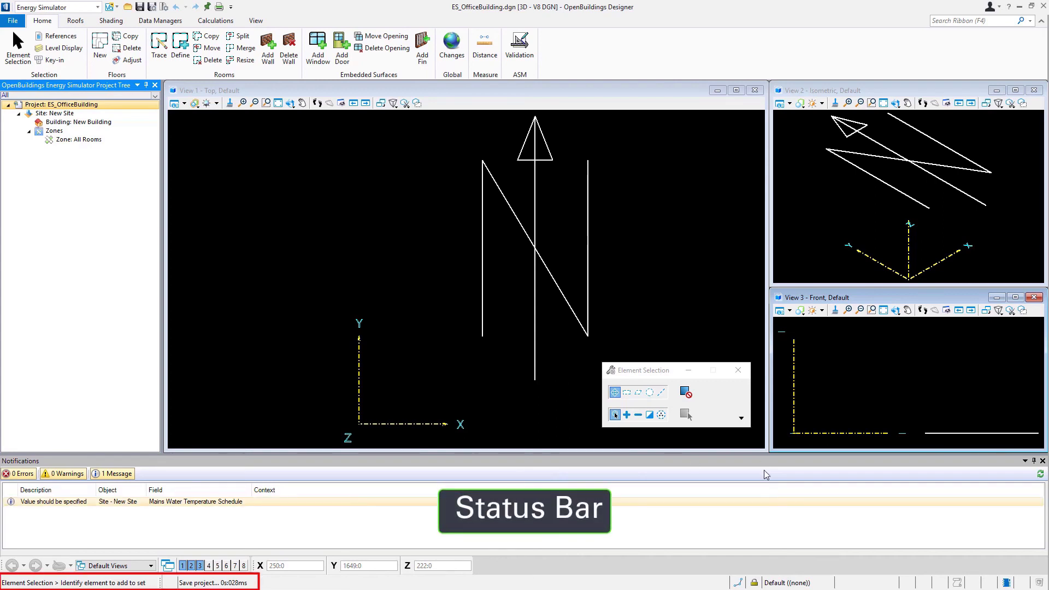
mouse_move(739, 583)
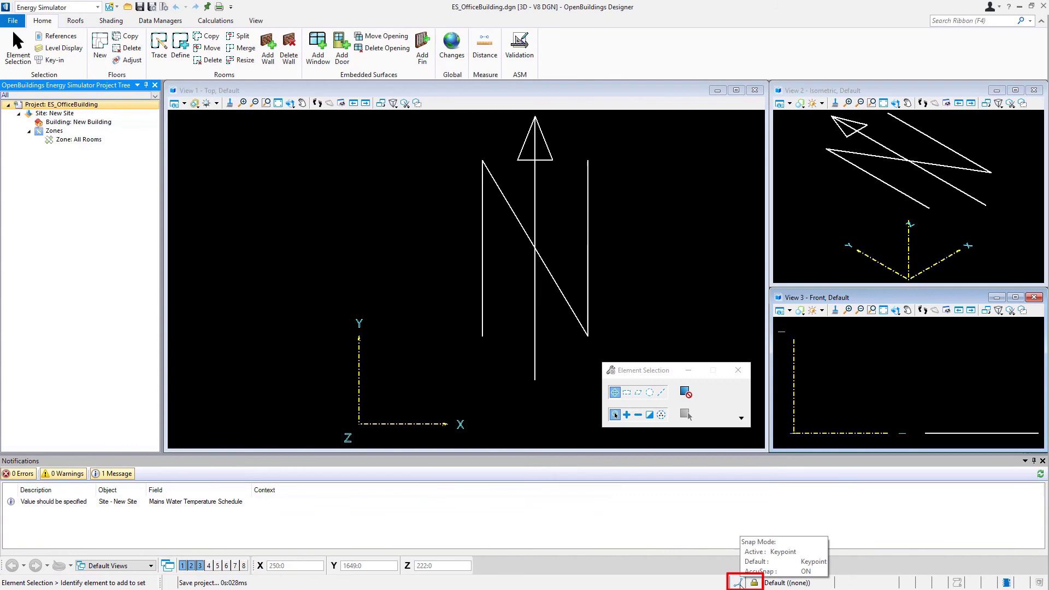